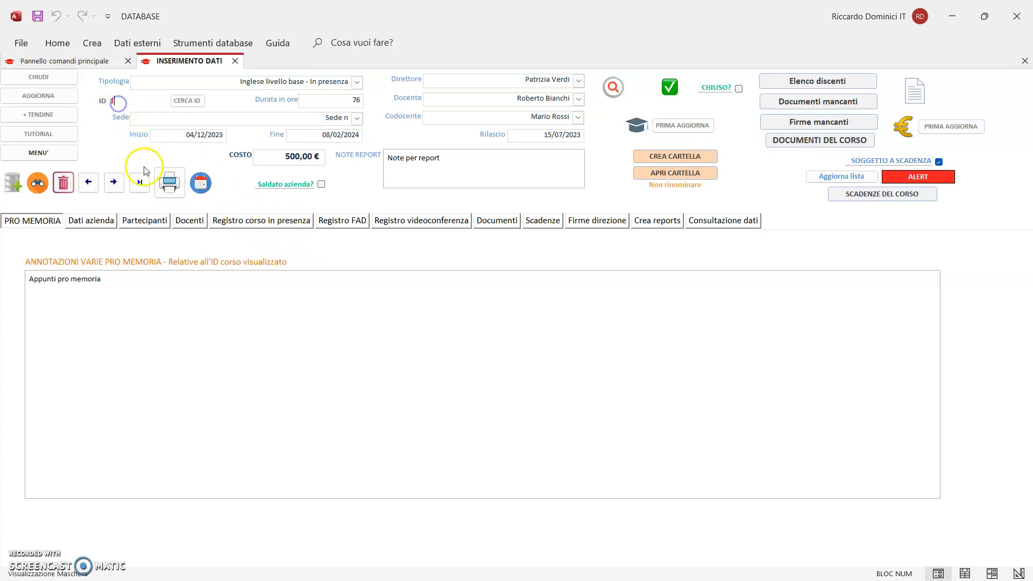
Find the course record with ID 27 and open its in-person course register
click(39, 185)
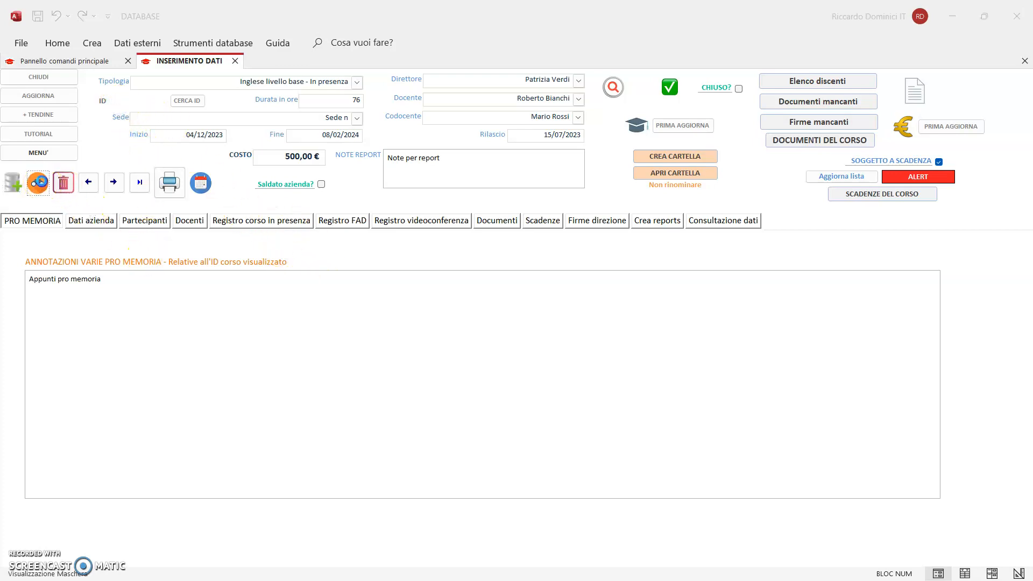
text(27)
click(648, 341)
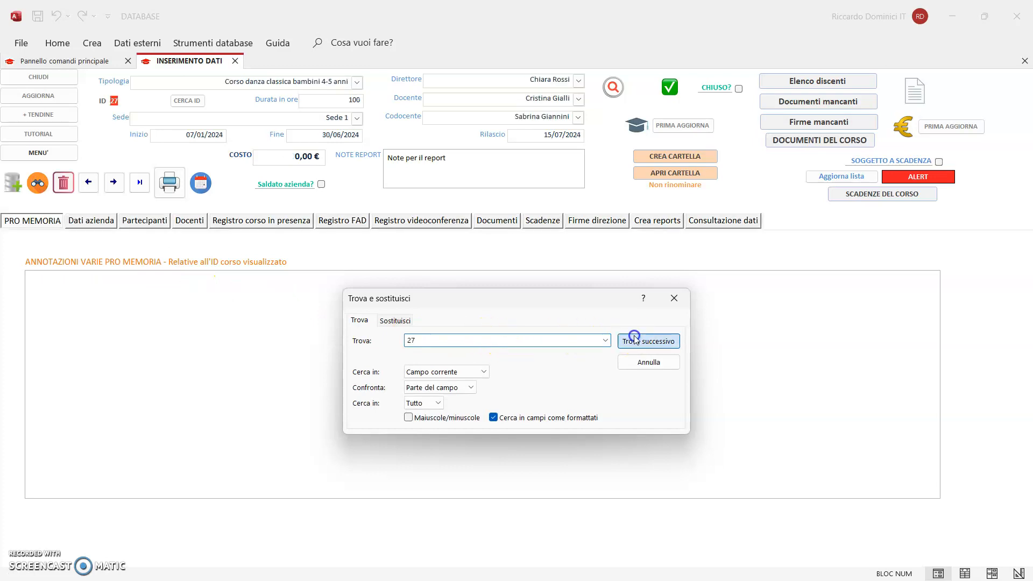
click(675, 299)
click(270, 225)
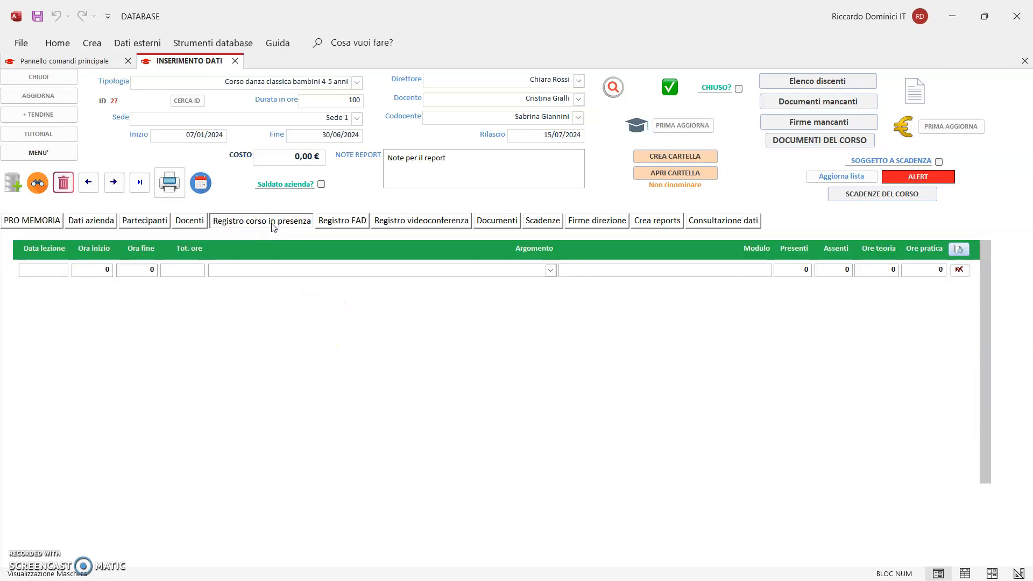
Review the course's participant records one by one, including the multimedia platform choices for the third participant
click(136, 220)
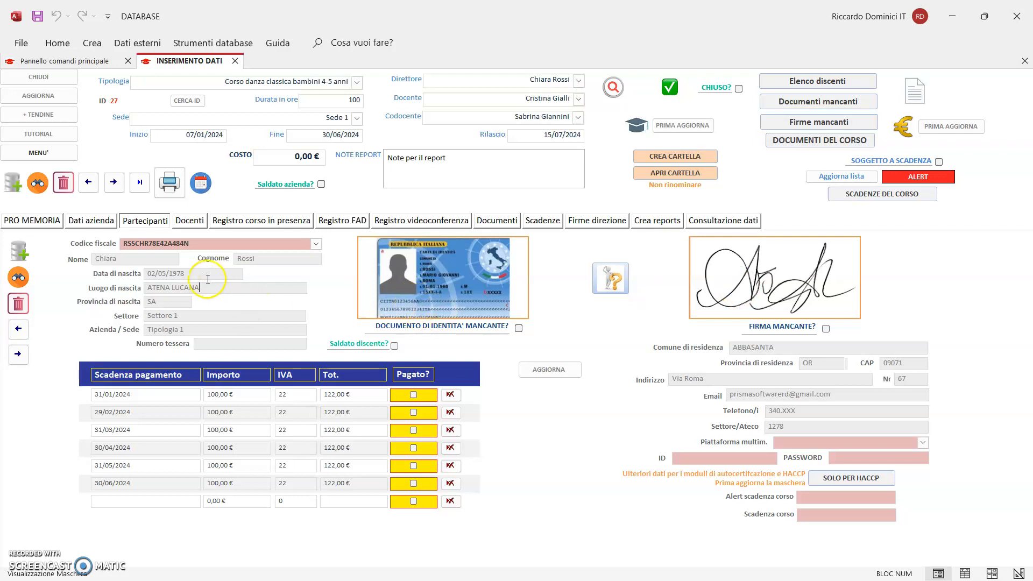
click(20, 354)
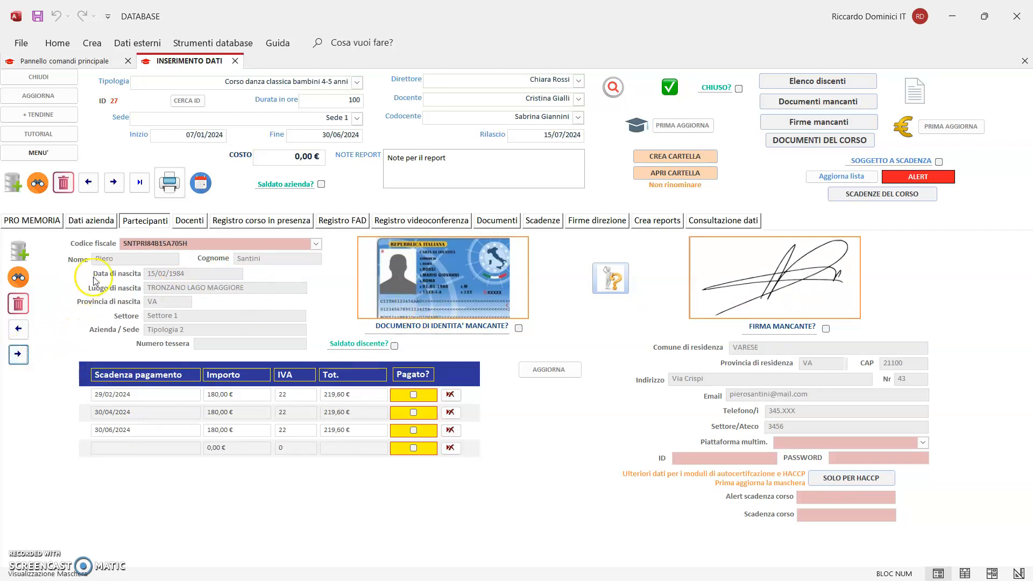
click(18, 354)
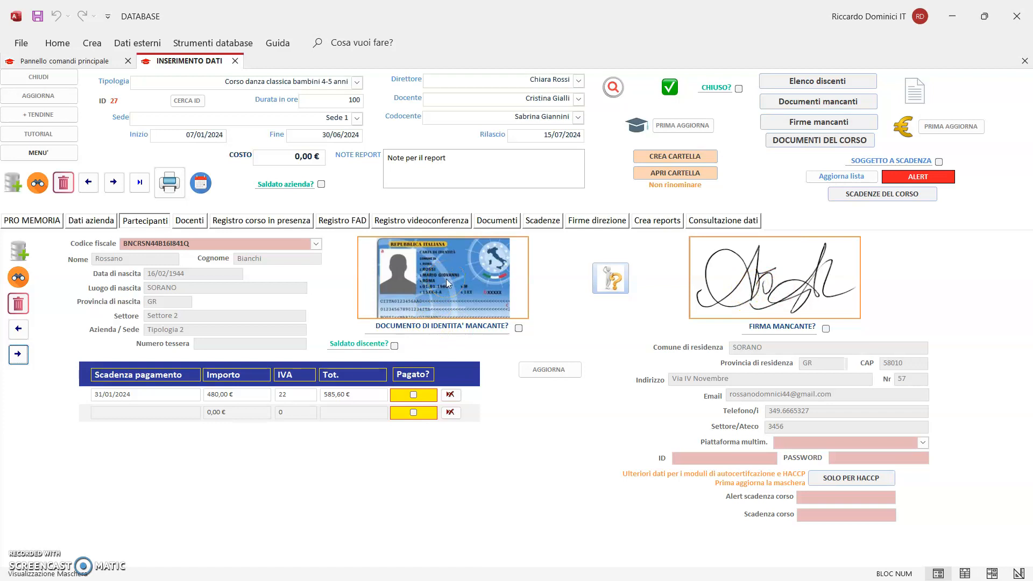
click(561, 373)
click(923, 444)
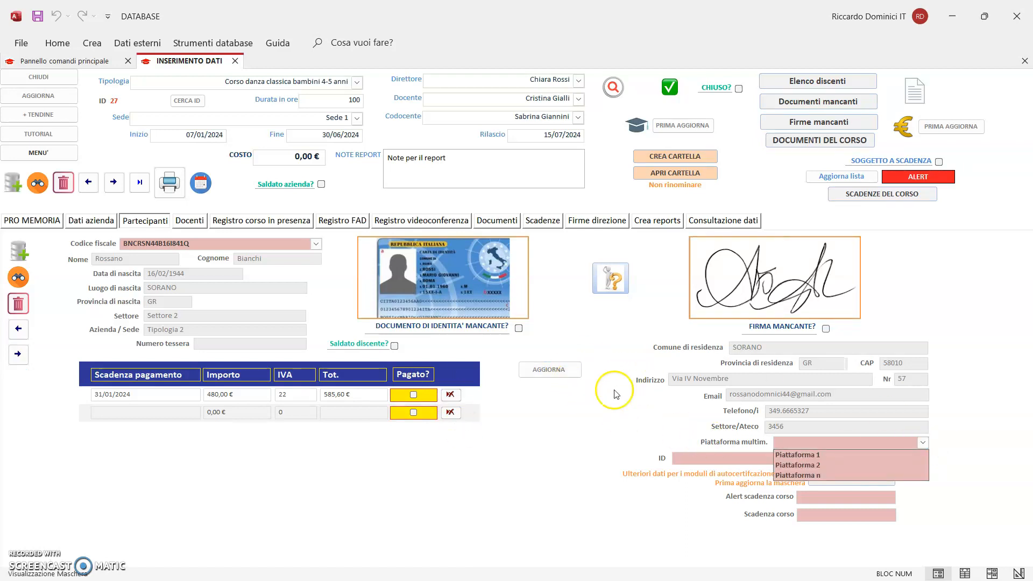
click(968, 464)
click(633, 432)
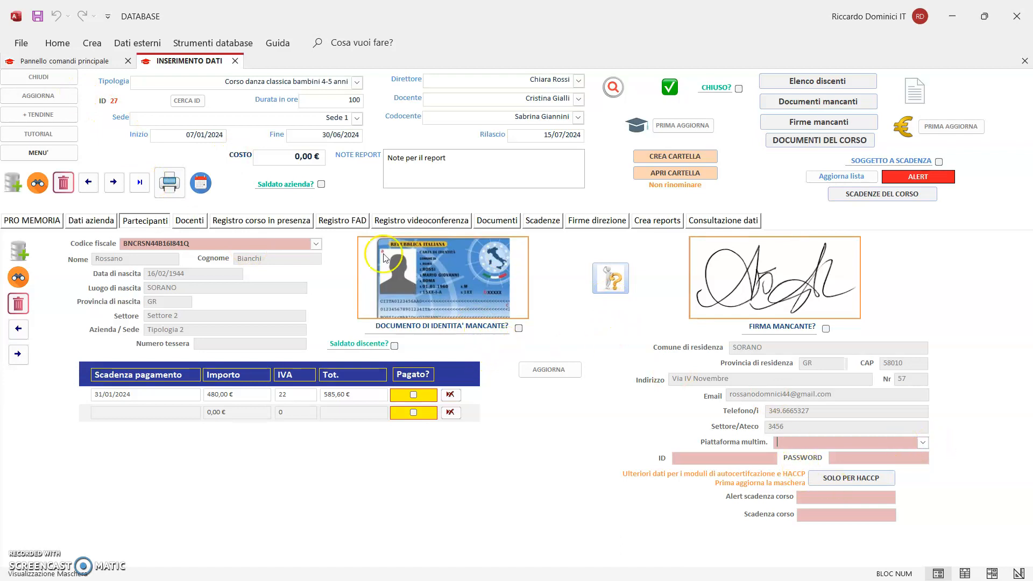
In the in-person course register, choose Respirazione from Propedeutico 1 as the first lesson's topic
click(281, 221)
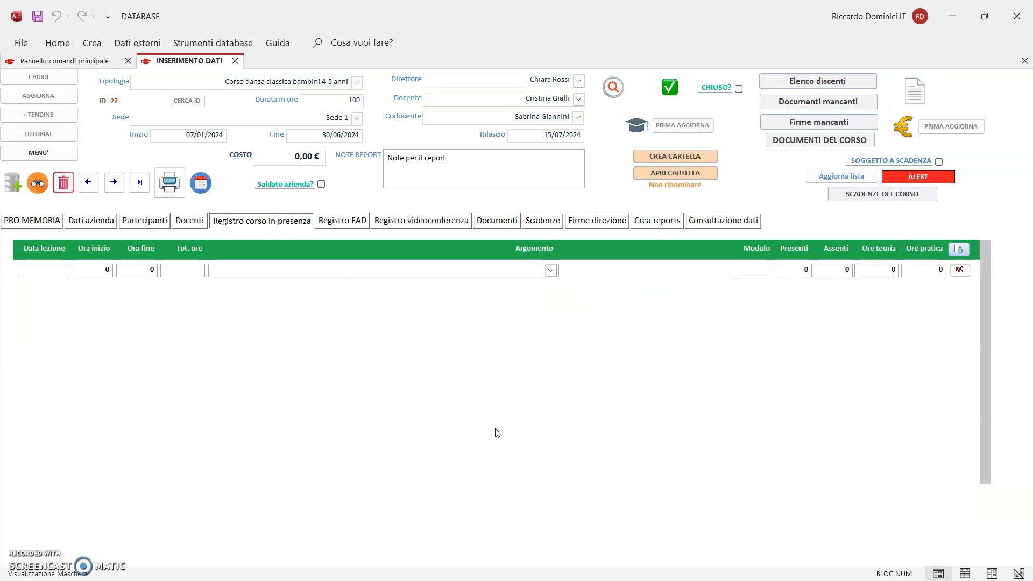
click(518, 426)
click(551, 271)
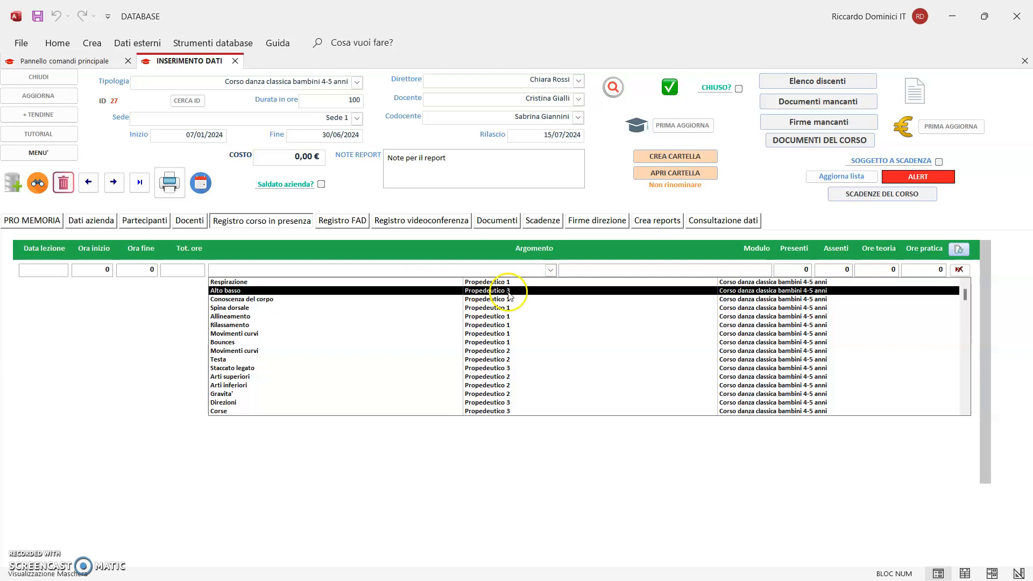
scroll(784, 303, down, 5)
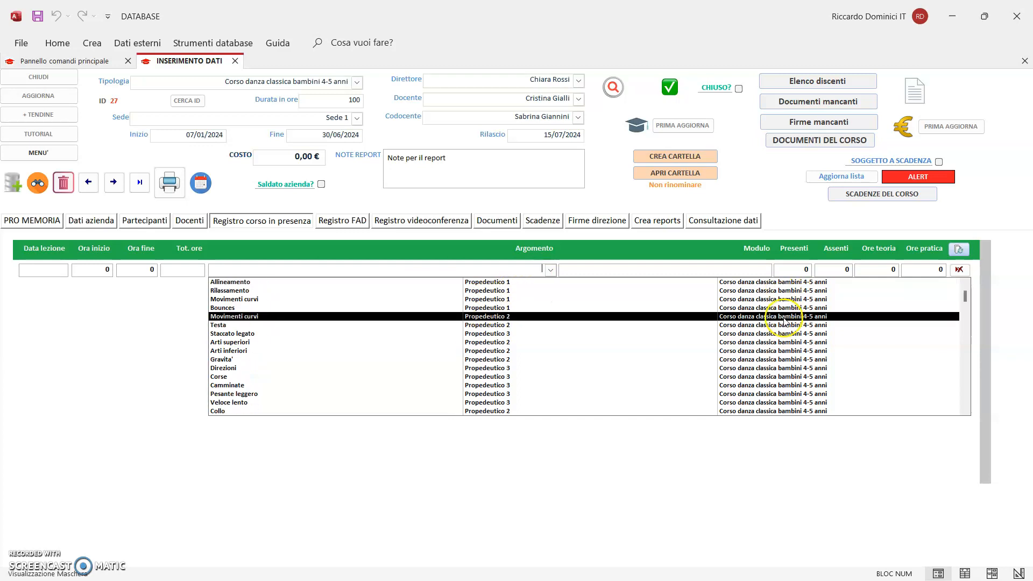
scroll(785, 326, down, 8)
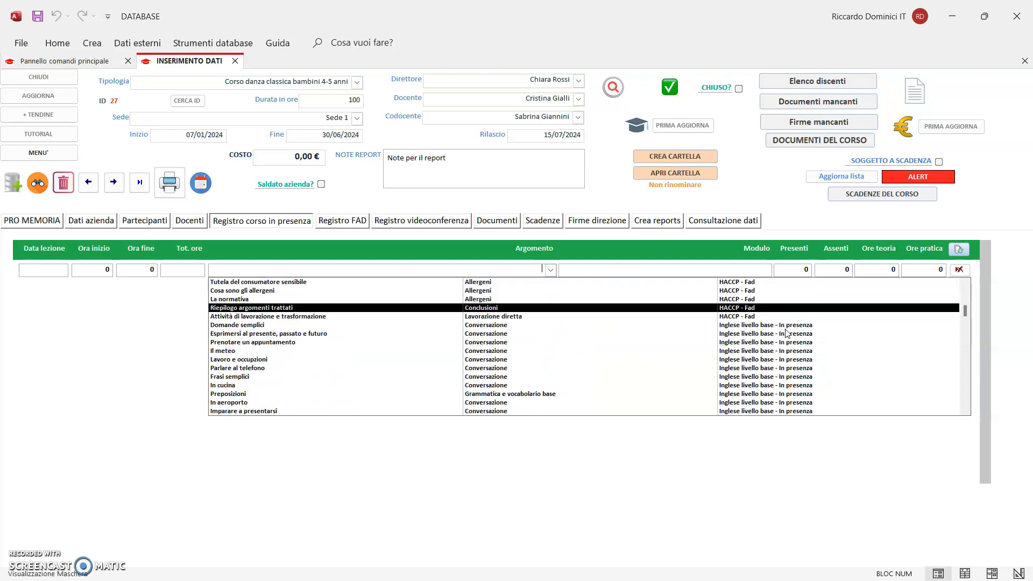
scroll(783, 333, up, 5)
scroll(768, 335, up, 6)
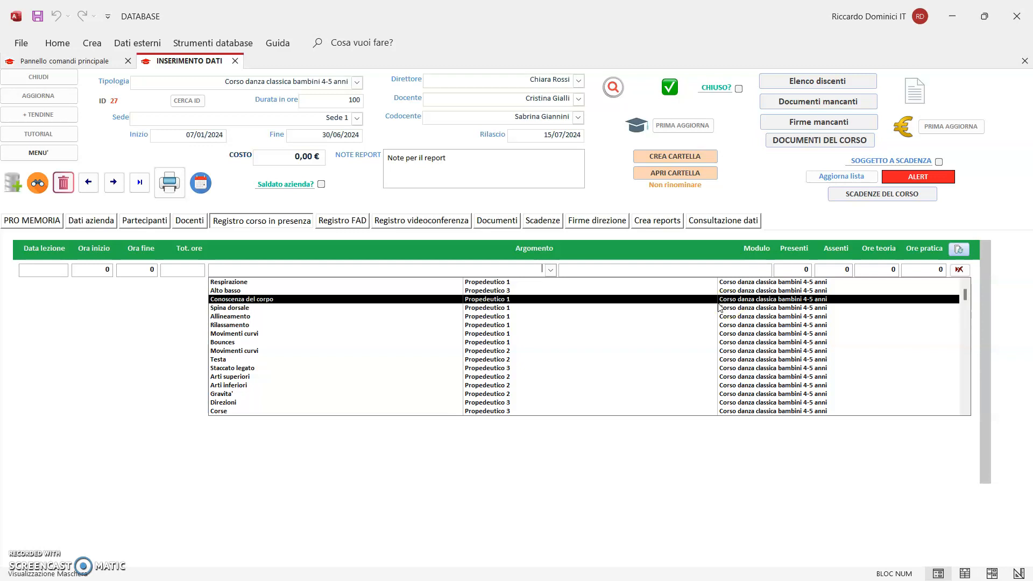
click(248, 284)
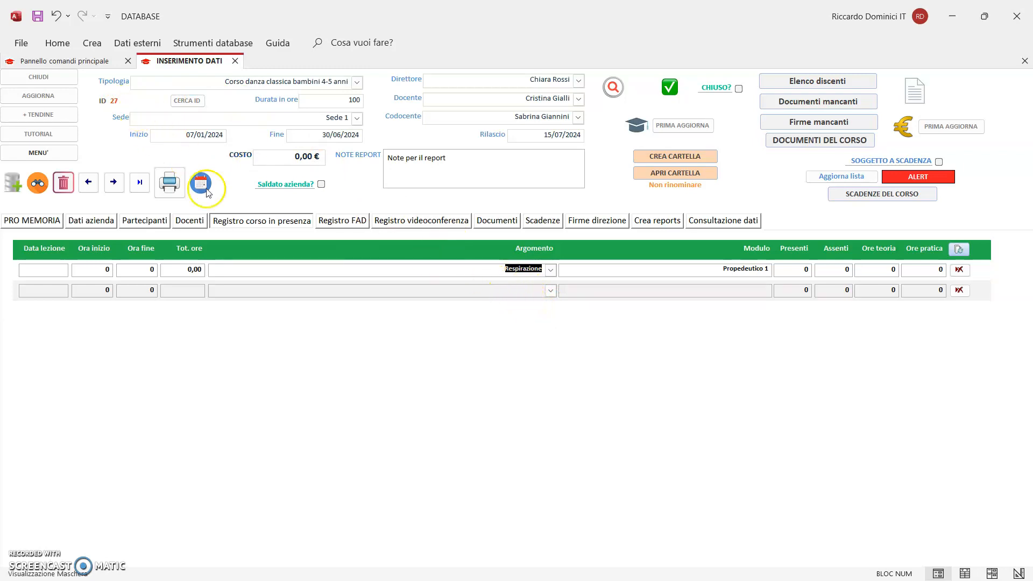
Date the first lesson 08/01/2024 and set its hours from 18 to 20
click(44, 270)
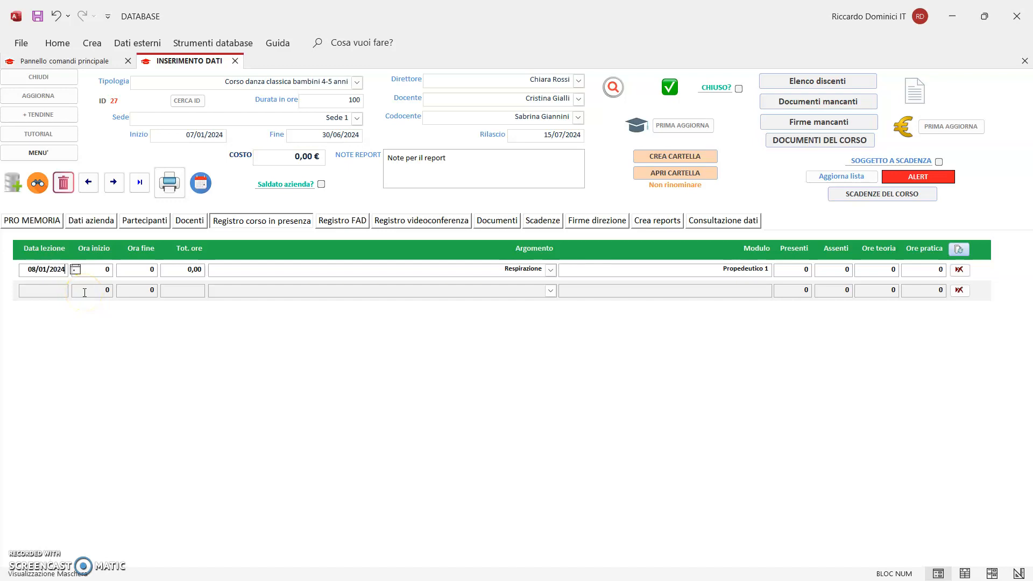
drag(89, 267, 145, 269)
text(18)
click(143, 269)
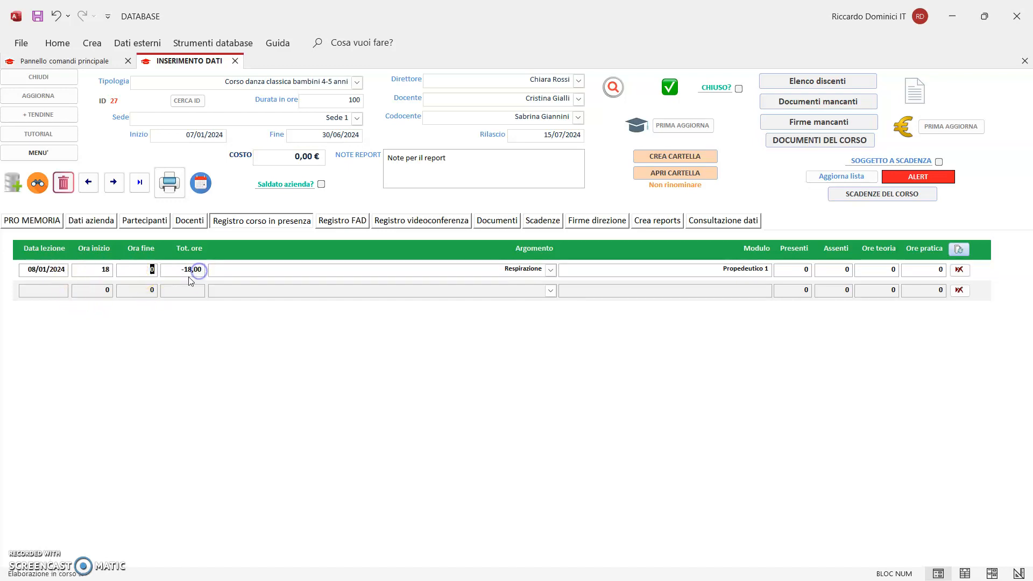
text(20)
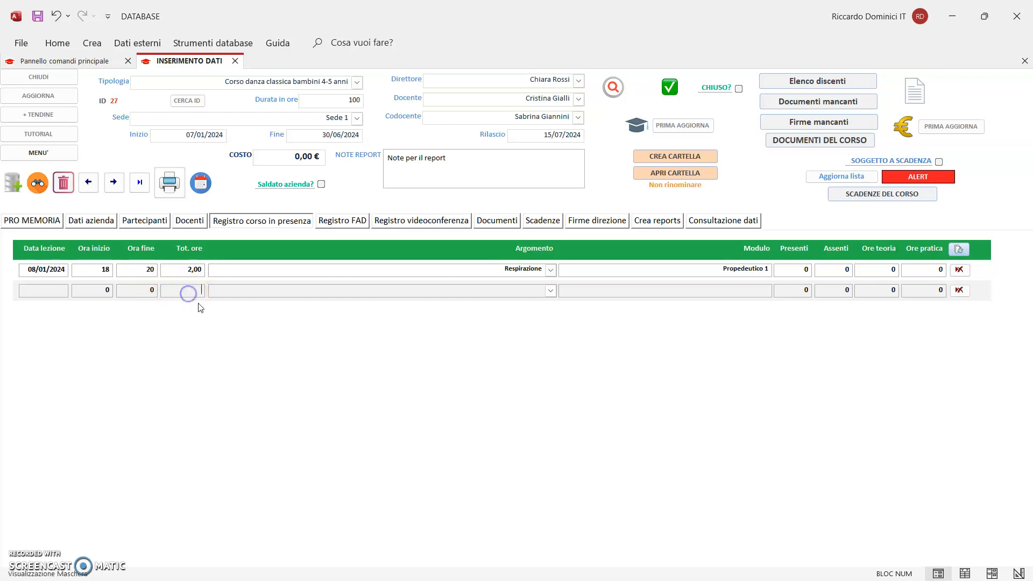
For the first lesson, record 12 present, 3 absent, 1 theory hour and 1 practice hour
click(797, 269)
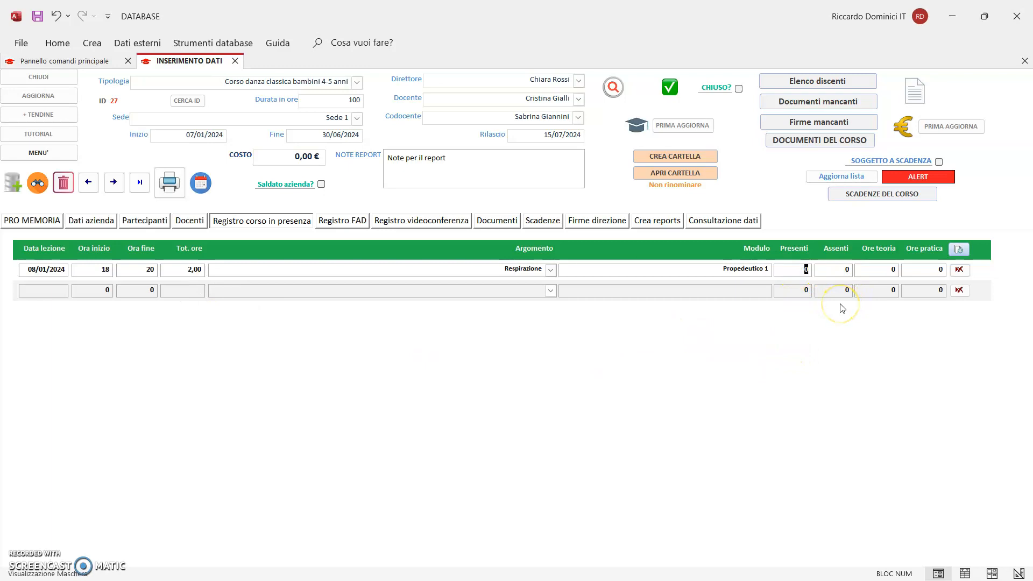
click(837, 269)
text(3)
click(874, 294)
click(883, 268)
text(1)
click(921, 272)
text(1)
Add a second lesson dated 10/01/2024, from 18 to 20, with the topic Conoscenza del corpo
click(58, 293)
text(1)
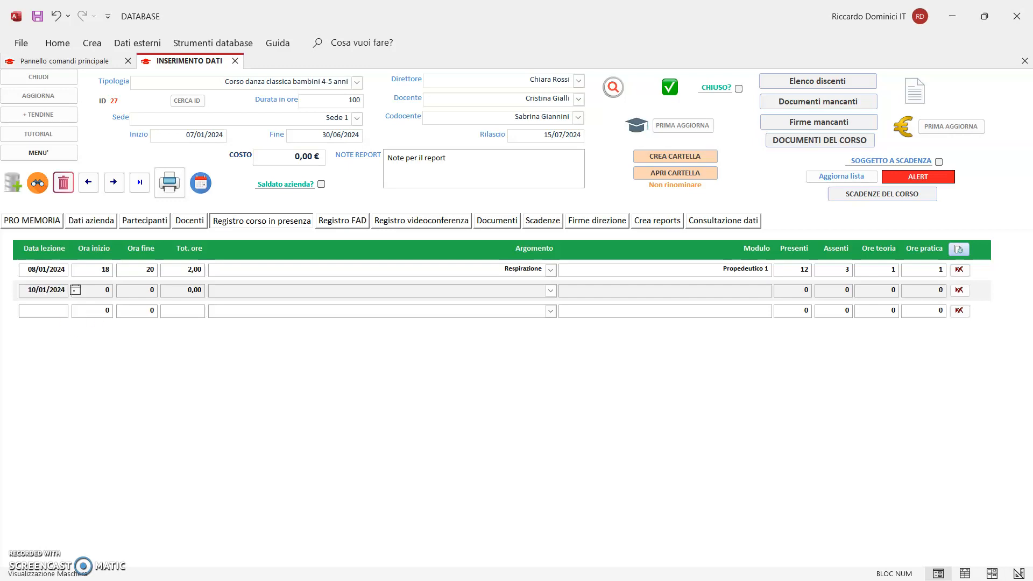
click(95, 290)
text(18)
key(Tab)
text(20)
click(178, 291)
click(550, 291)
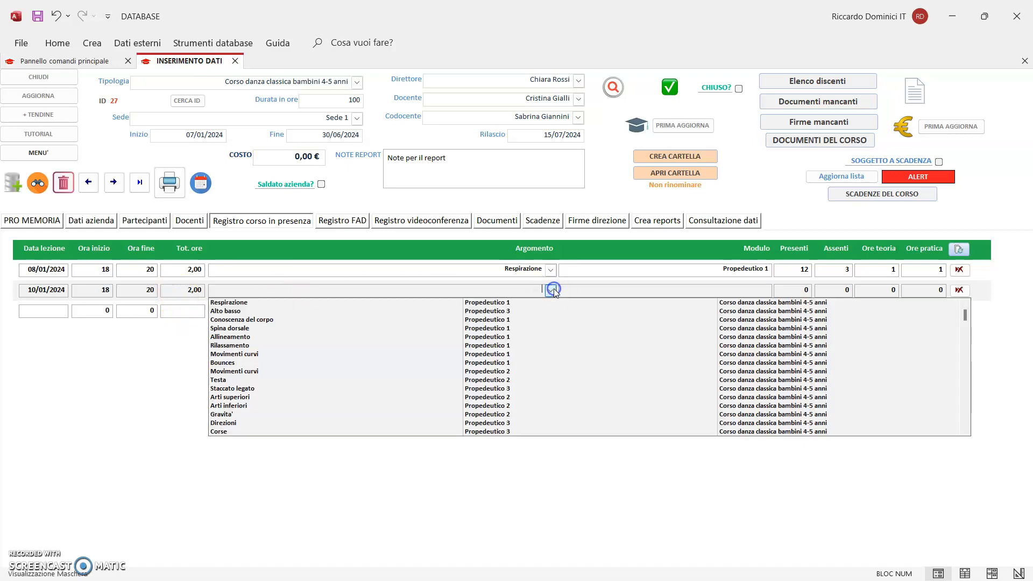
click(503, 321)
For the second lesson, record 10 present, 5 absent, 1 theory hour and 1 practice hour
click(805, 290)
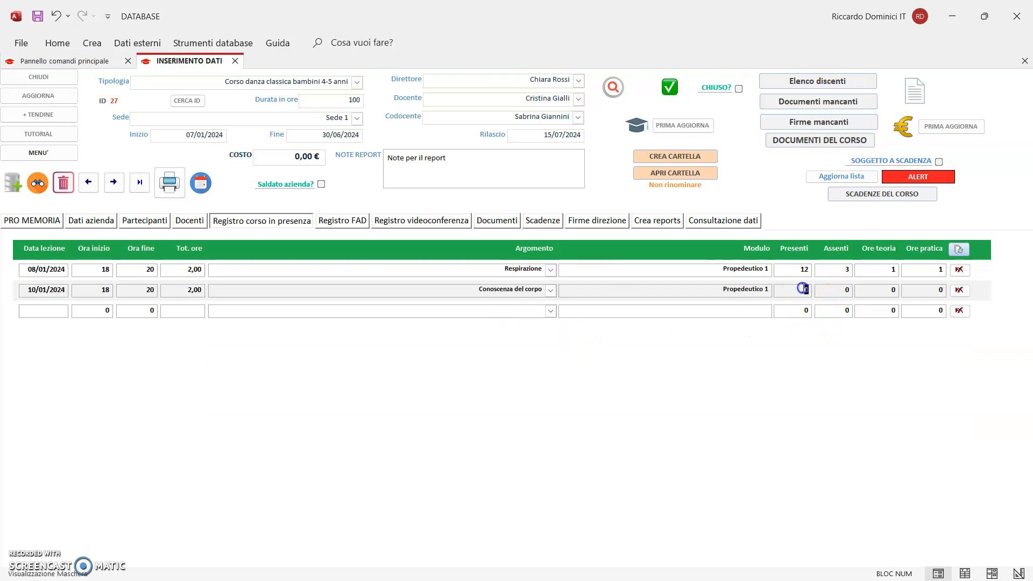
text(10)
click(853, 289)
text(5)
click(883, 290)
text(1)
click(919, 289)
text(1)
Add a third lesson dated 13/01/2024, from 18 to 20, with the topic Spina dorsale
click(56, 311)
text(13)
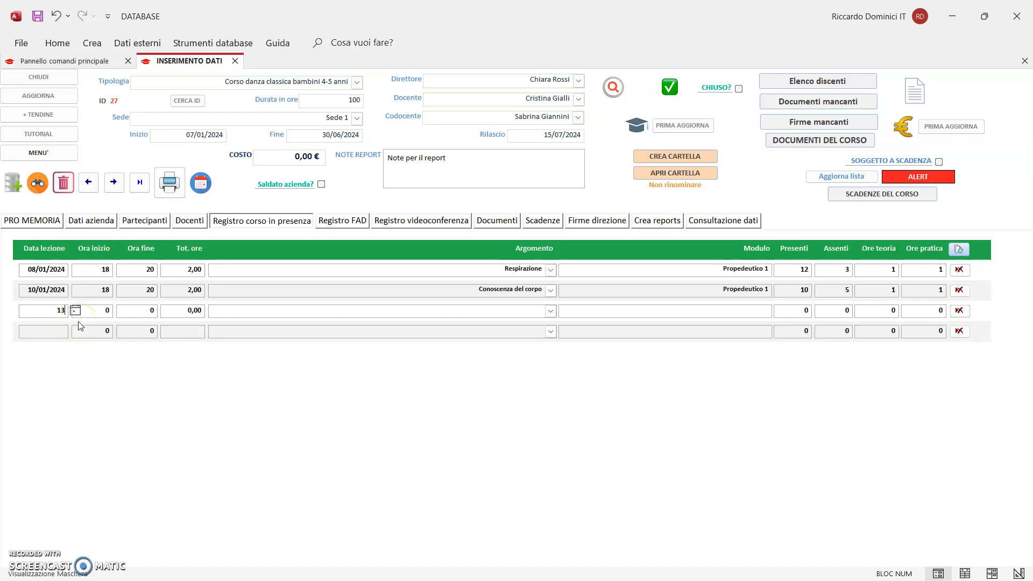
text(/01/2024)
click(110, 311)
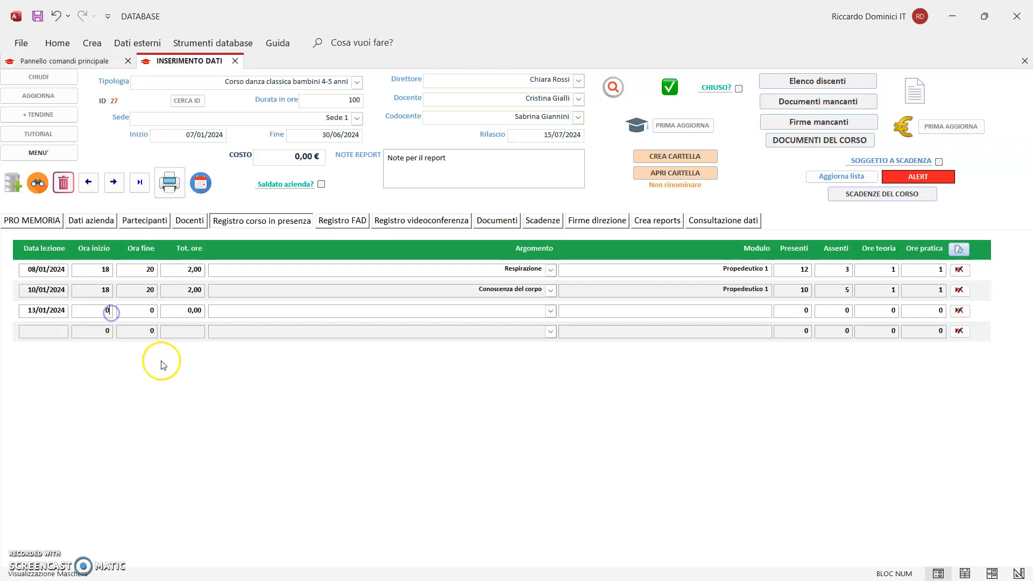
text(18)
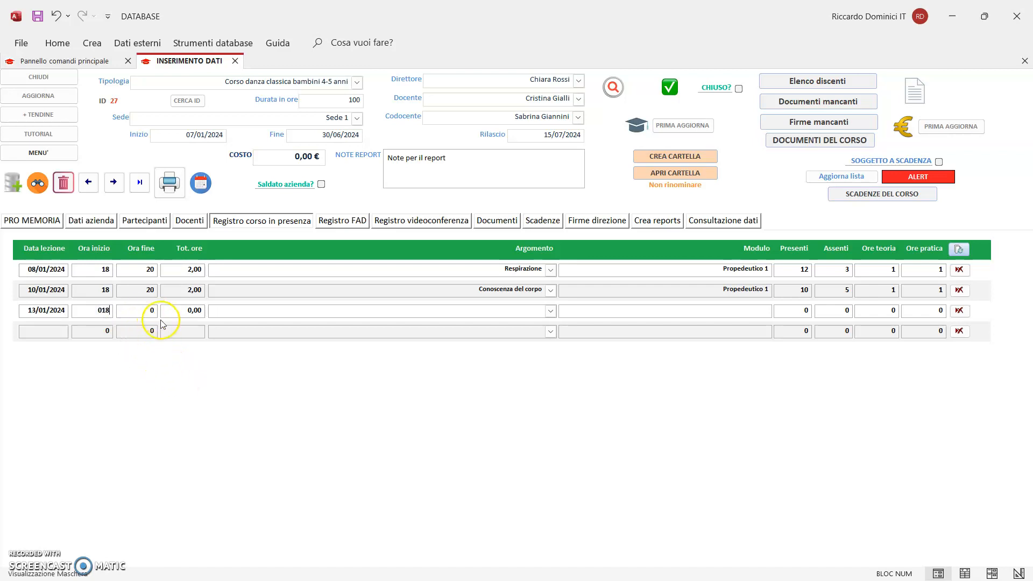
key(Tab)
click(296, 309)
click(550, 311)
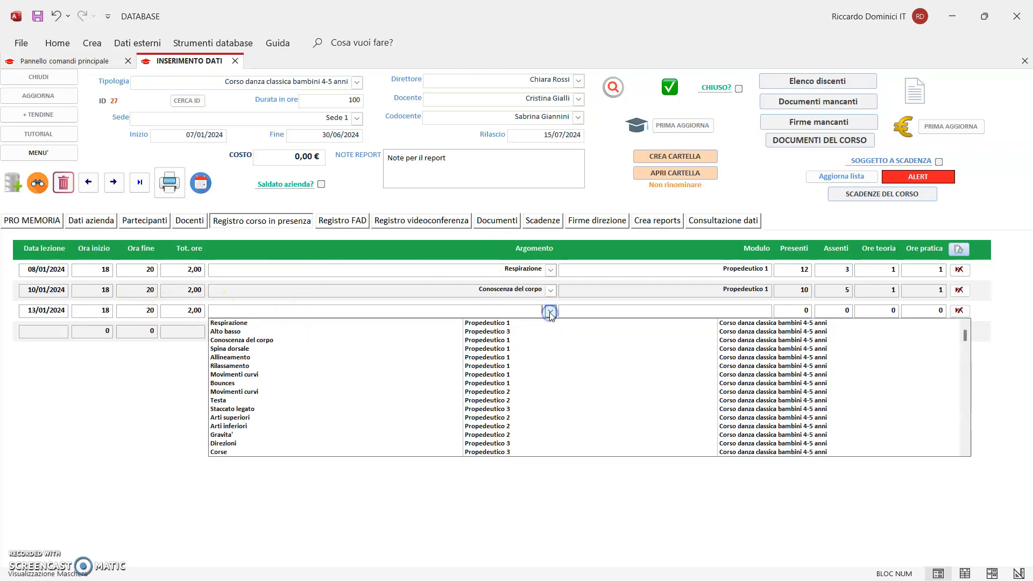
click(240, 349)
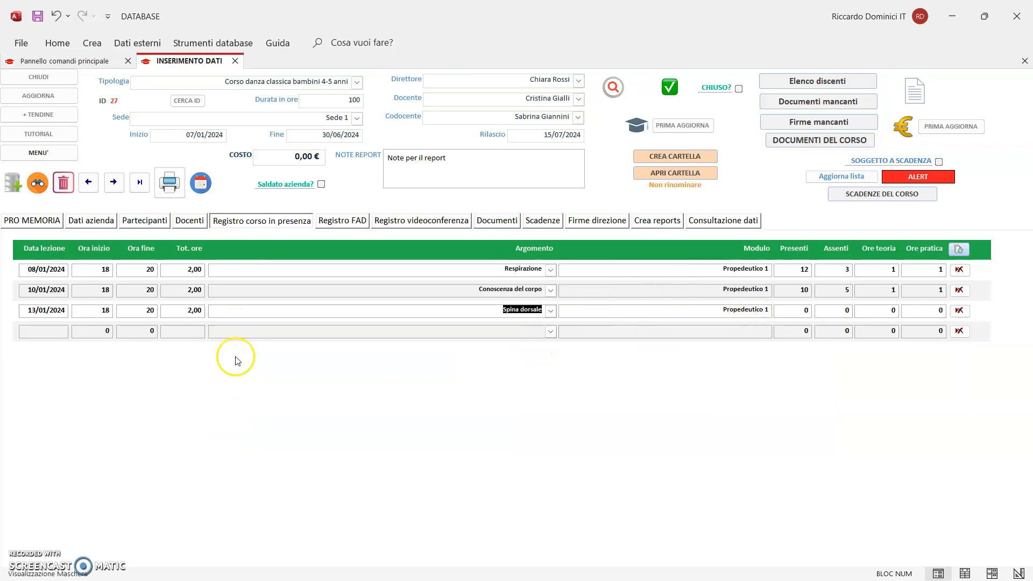
For the third lesson, record 13 present, 2 absent, 1 theory hour and 1 practice hour
click(805, 311)
click(843, 310)
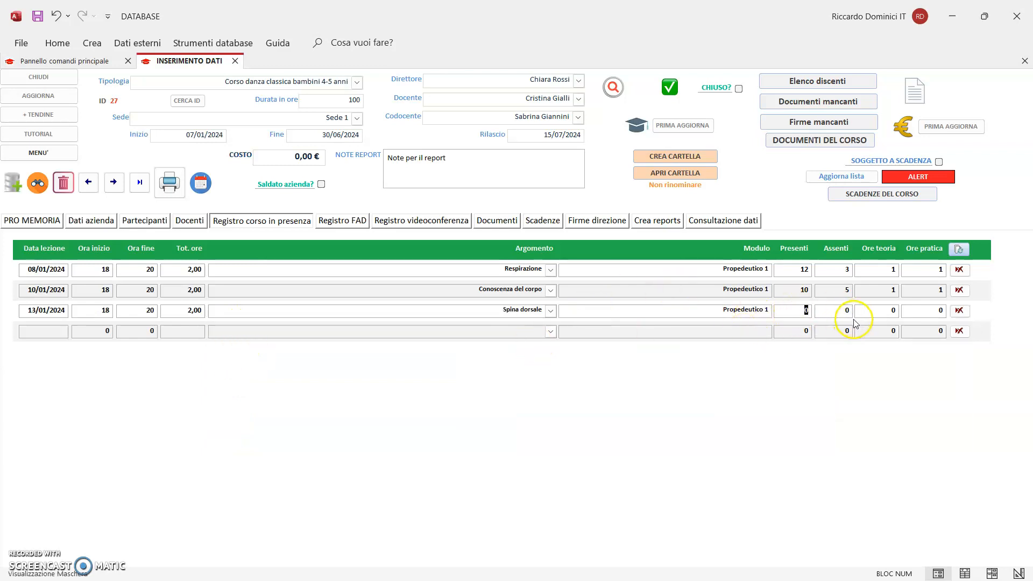
text(13)
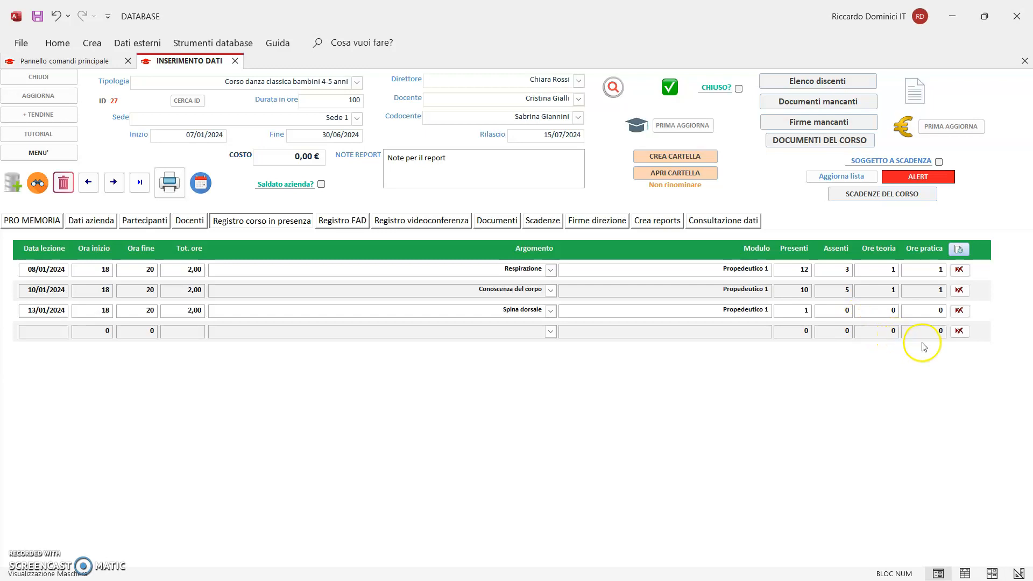
click(845, 313)
text(2)
click(903, 312)
text(1)
click(942, 311)
text(1)
Add a fourth lesson dated 15/01/2024, from 18 to 20, with the topic Allineamento
click(59, 331)
text(15/01)
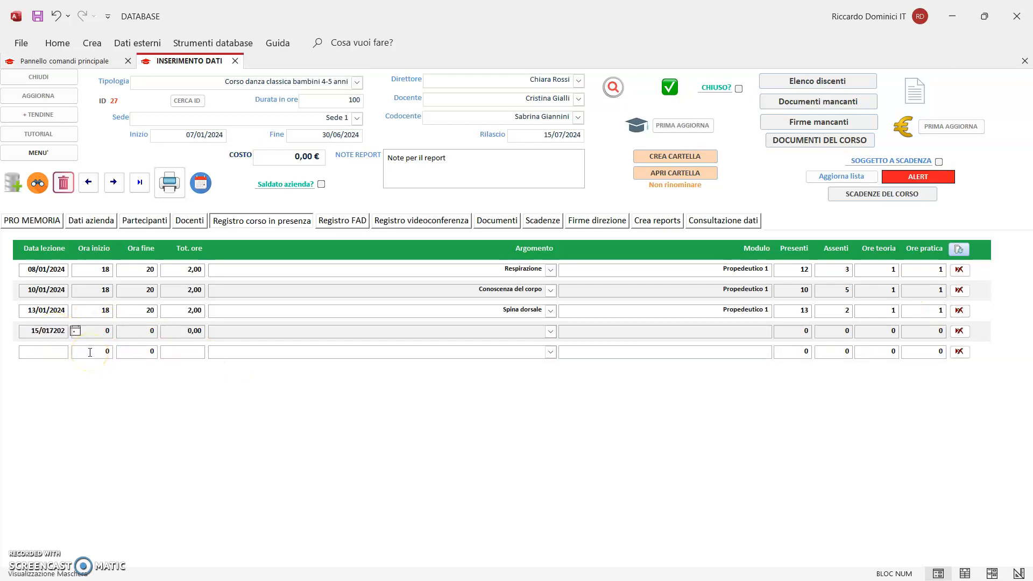
click(108, 329)
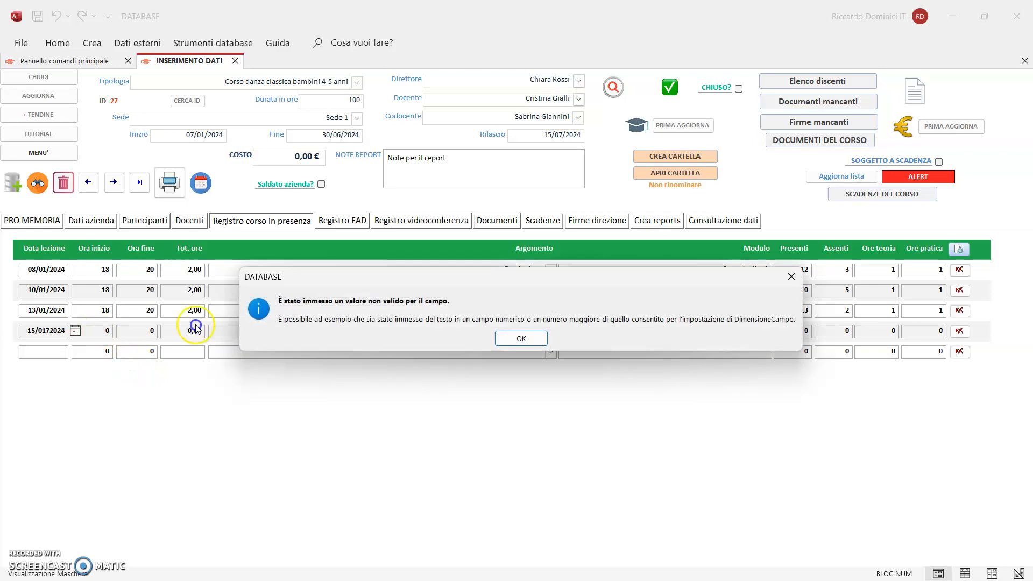
click(519, 339)
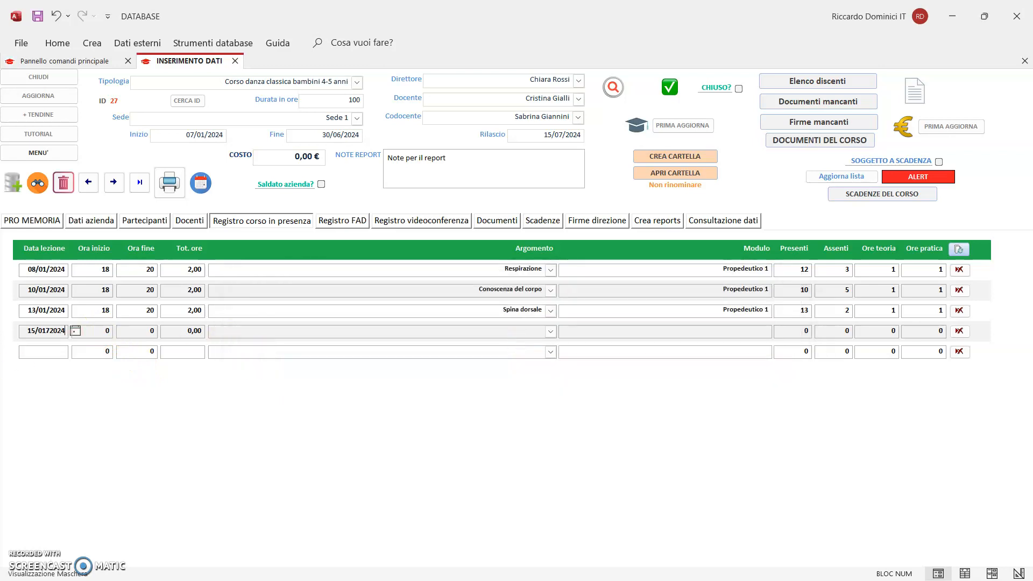
click(49, 327)
click(112, 331)
key(Tab)
click(550, 331)
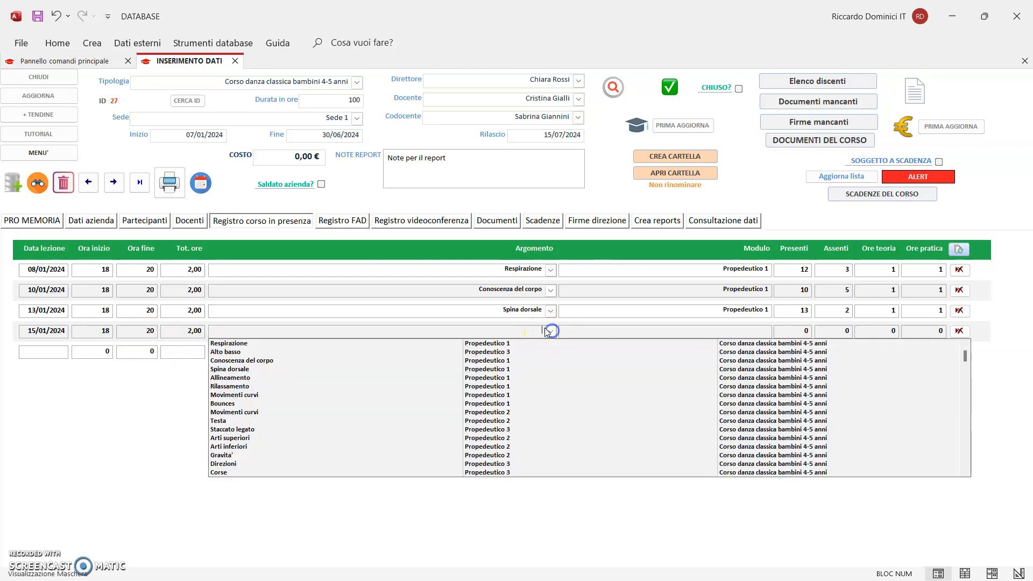
click(240, 379)
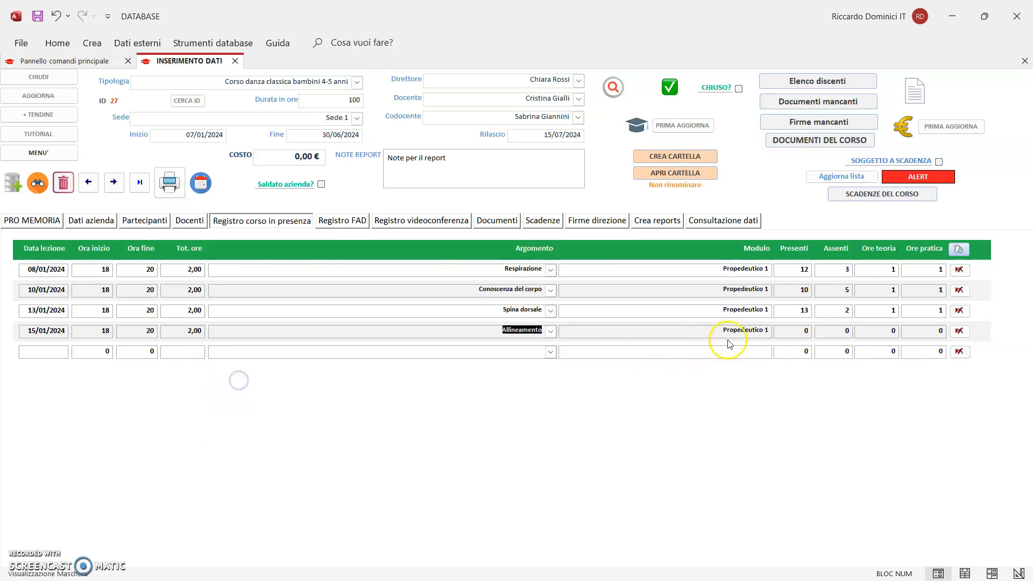
For the fourth lesson, record 12 present, 3 absent, 1 theory hour and 1 practice hour
click(810, 331)
text(12)
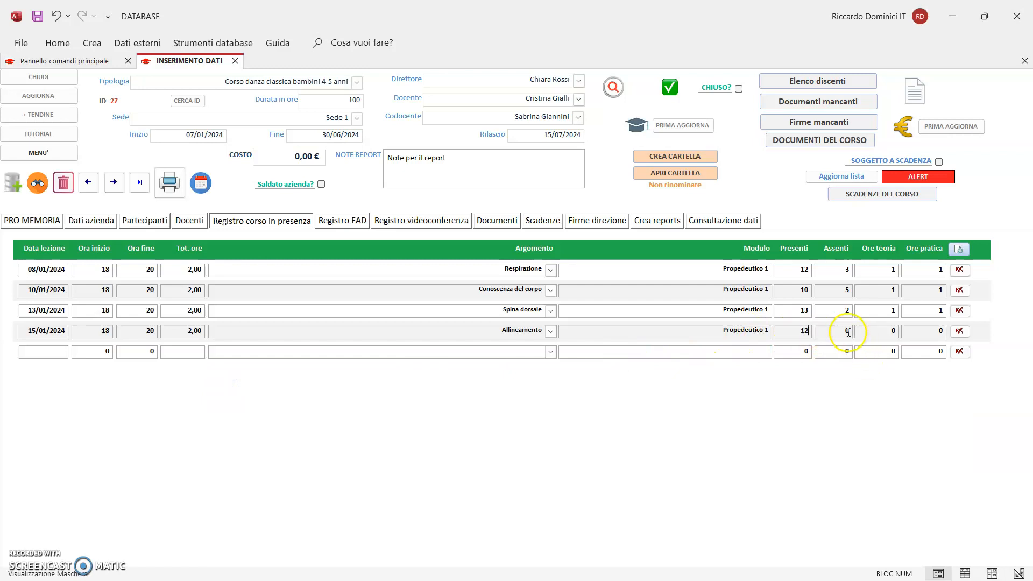
click(891, 331)
key(Delete)
text(1)
Add a fifth lesson dated 18/01/2024, from 18 to 20, with the topic Rilassamento
click(44, 351)
text(18/)
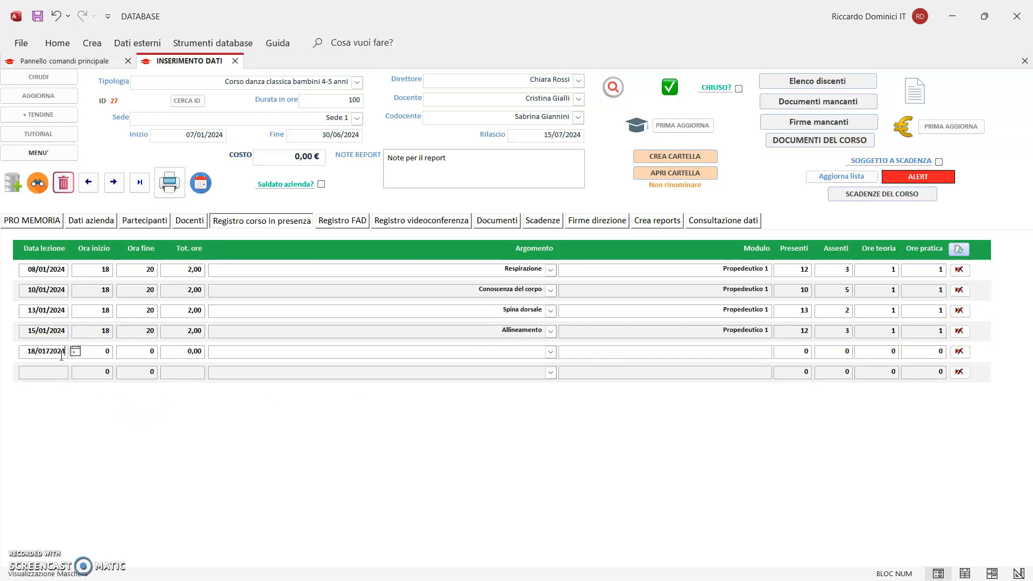
click(94, 351)
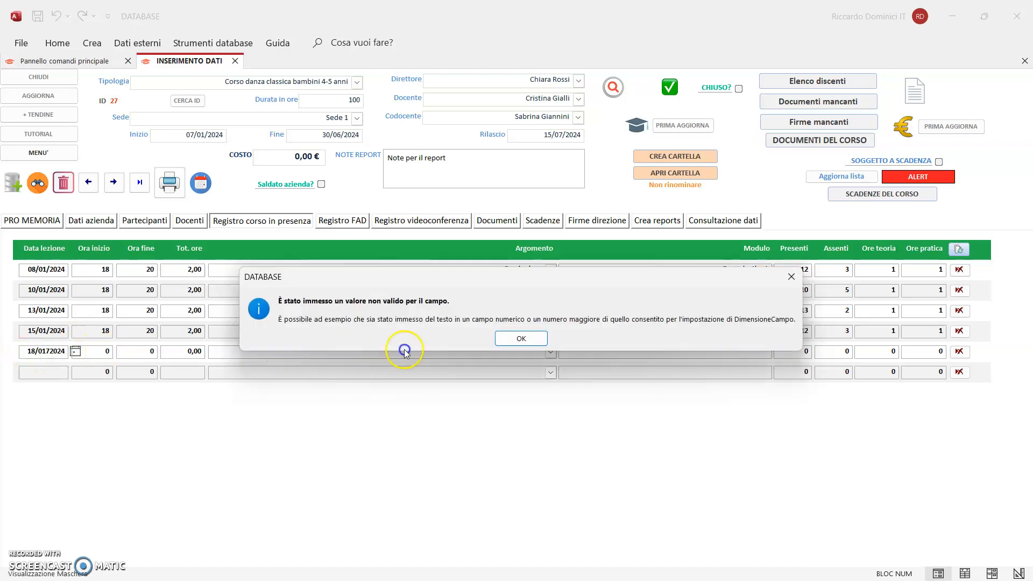
click(539, 339)
click(48, 351)
key(Tab)
text(18)
click(129, 350)
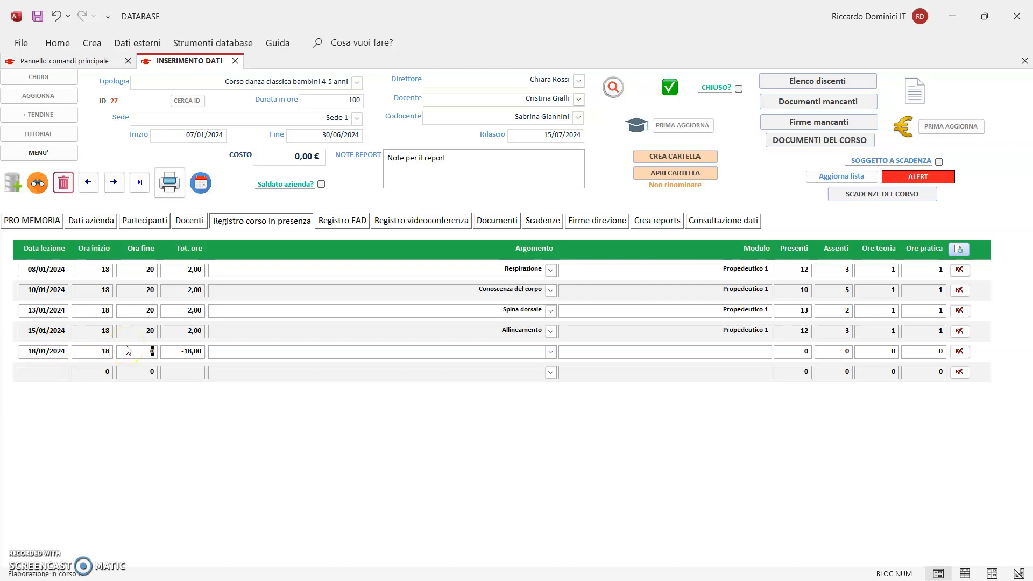
click(550, 353)
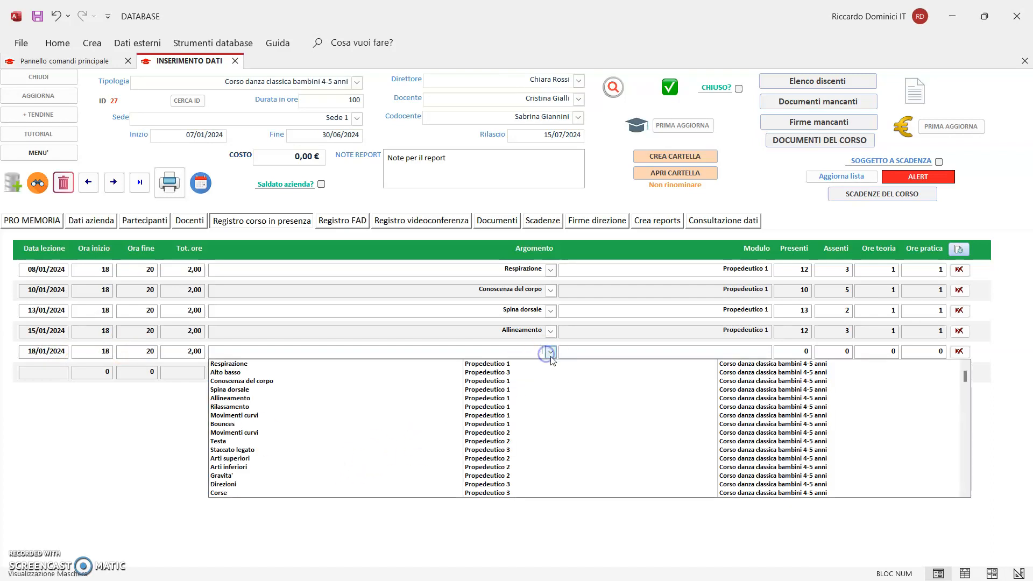
click(268, 408)
For the fifth lesson, record 15 present, 1 theory hour and 1 practice hour
click(805, 351)
text(15)
click(900, 351)
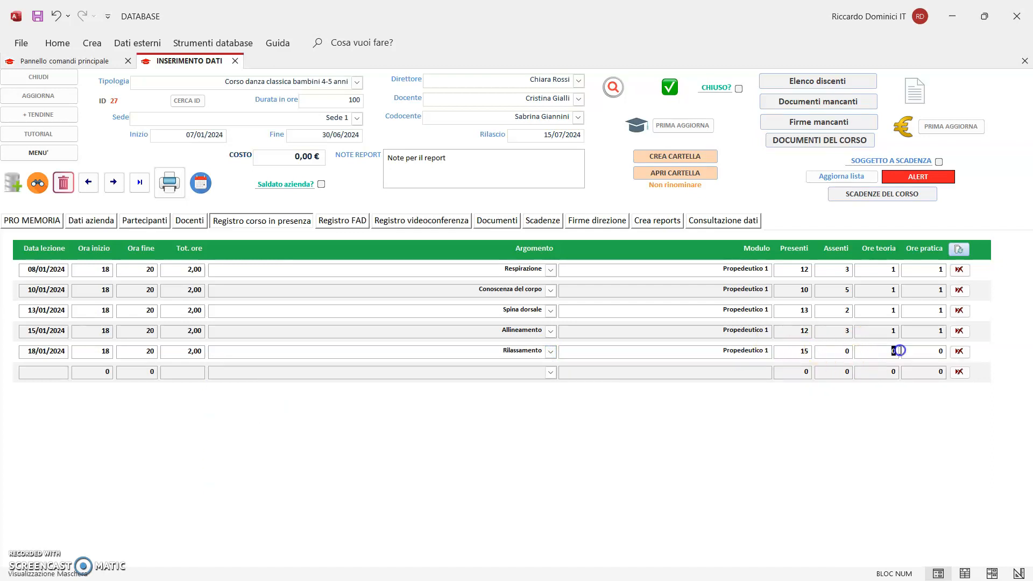
text(1)
click(916, 354)
text(1)
Add a sixth lesson dated 21/01/2024, from 18 to 20, with the topic Movimenti curvi from Propedeutico 1
click(64, 372)
text(202)
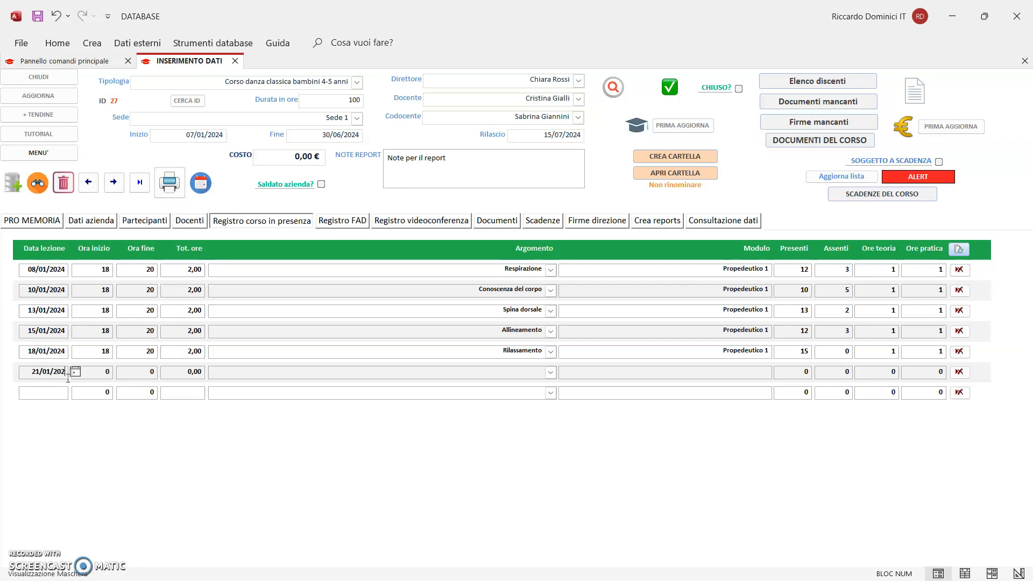
click(101, 373)
text(18)
key(Tab)
text(20)
click(551, 372)
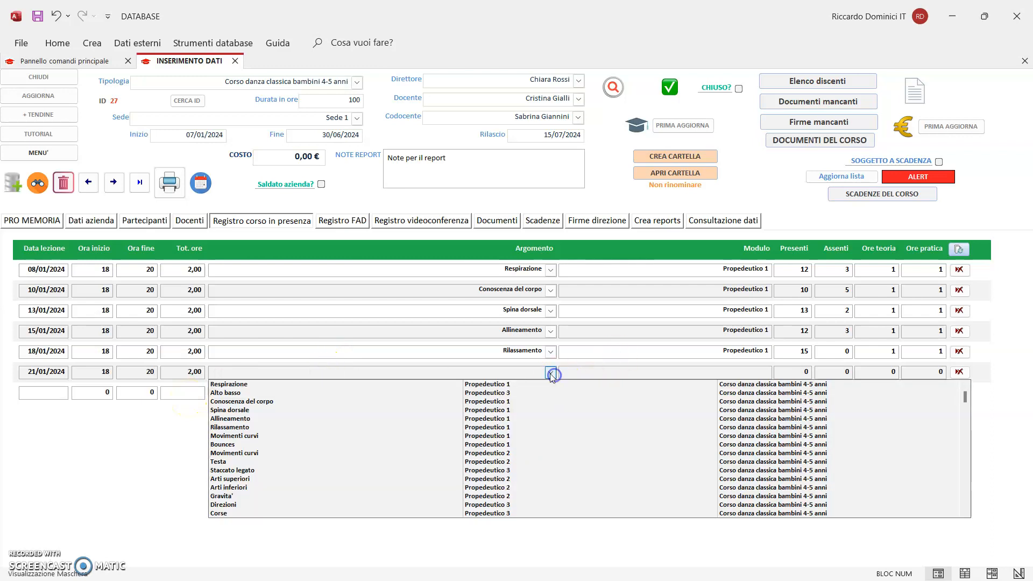
click(301, 437)
For the sixth lesson, record 15 present, 1 theory hour and 1 practice hour
click(791, 373)
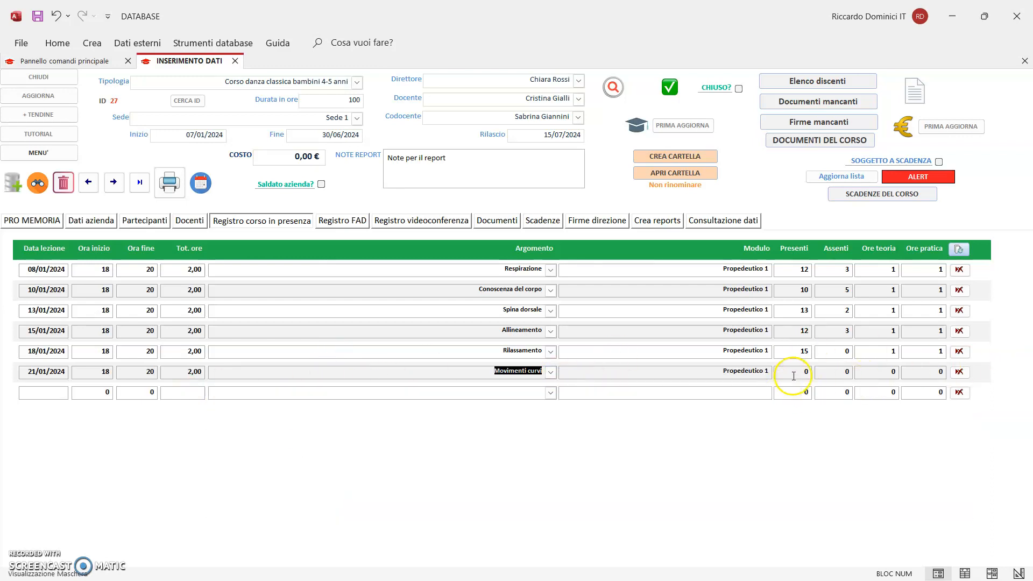
click(892, 371)
text(1)
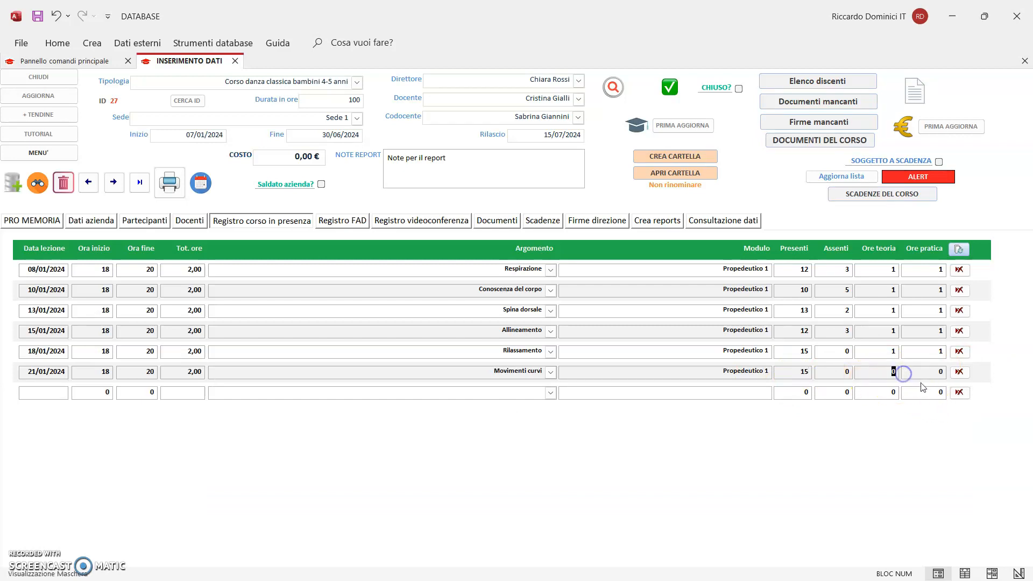
click(925, 376)
text(1)
Add a seventh lesson dated 24/01/2024, from 18 to 20, with the topic Bounces
click(57, 392)
text(24)
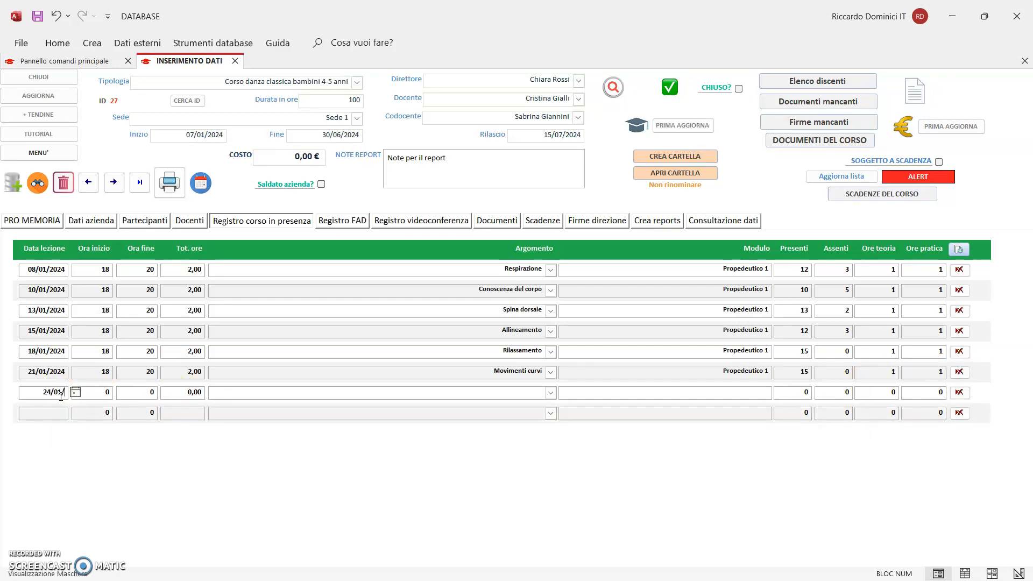
click(105, 392)
text(18)
click(139, 398)
text(20)
click(343, 391)
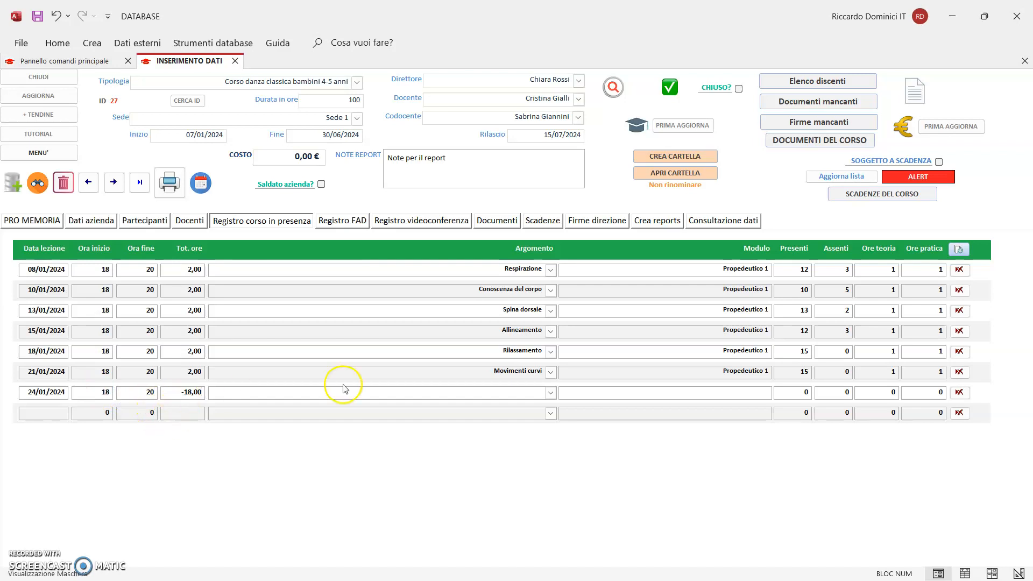
click(550, 393)
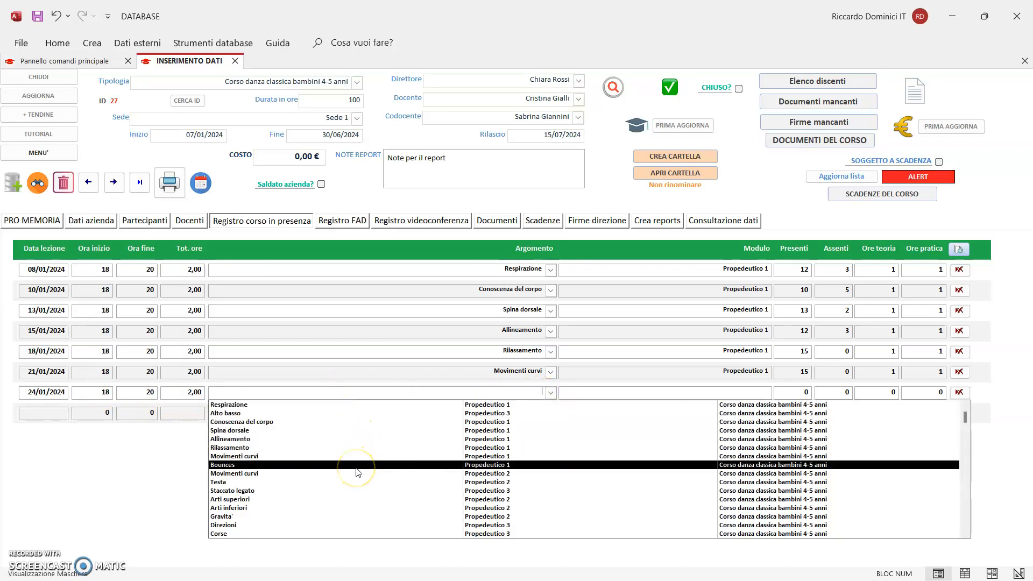
click(357, 466)
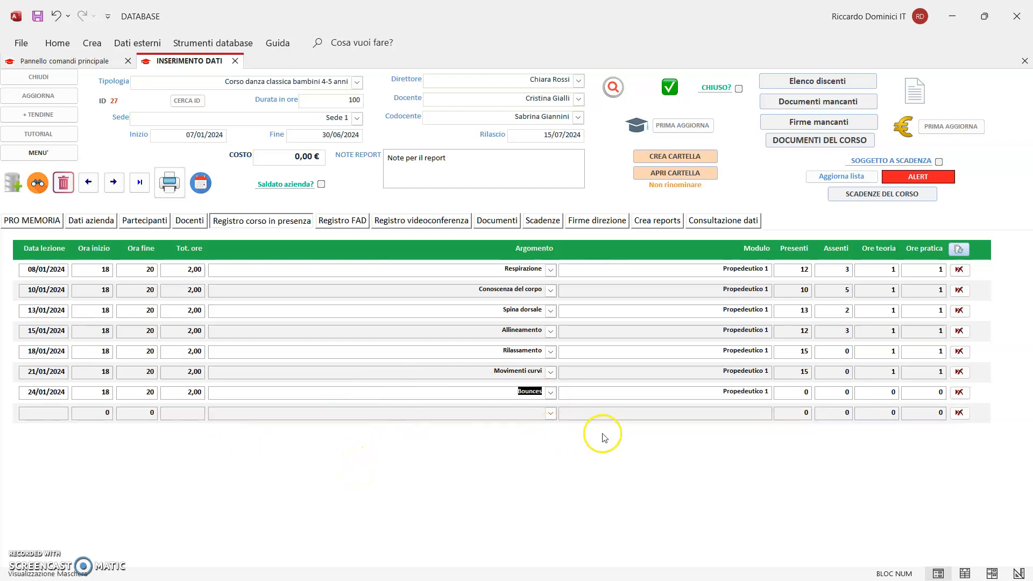
For the seventh lesson, record 15 present, 1 theory hour and 1 practice hour
click(793, 392)
text(1)
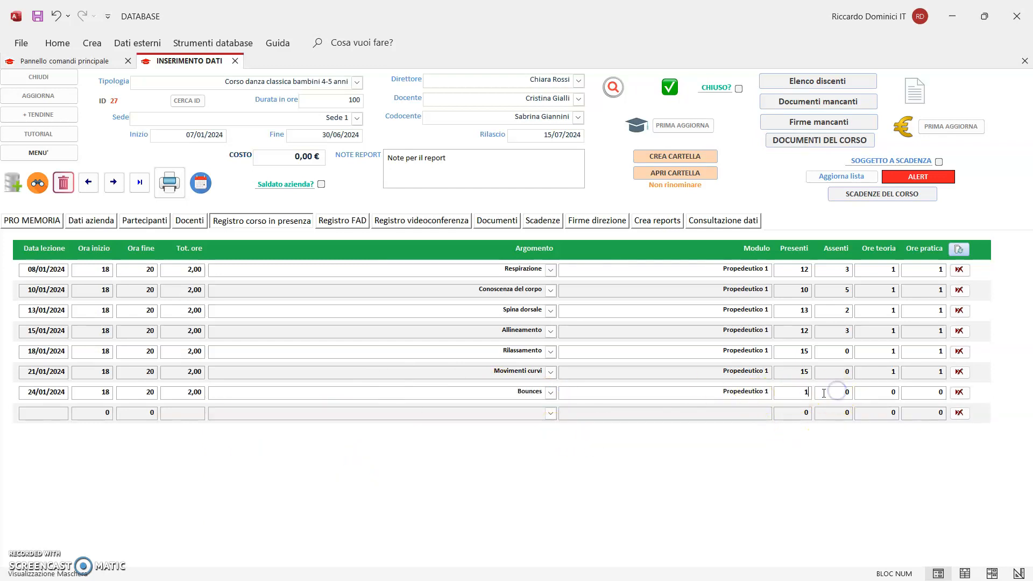
text(5)
key(Tab)
click(888, 393)
drag(877, 394, 949, 396)
text(11)
click(551, 412)
click(527, 494)
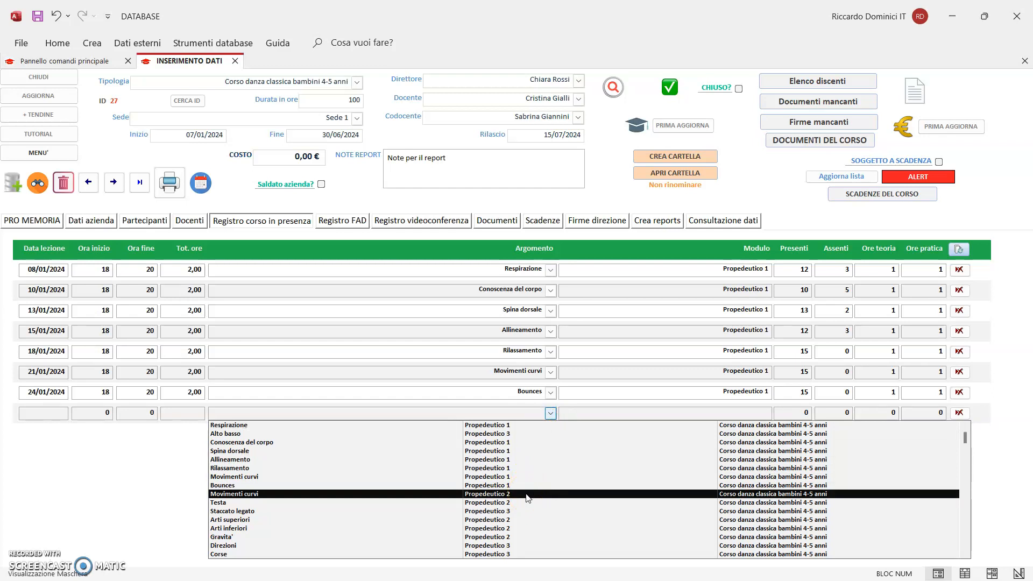
click(455, 333)
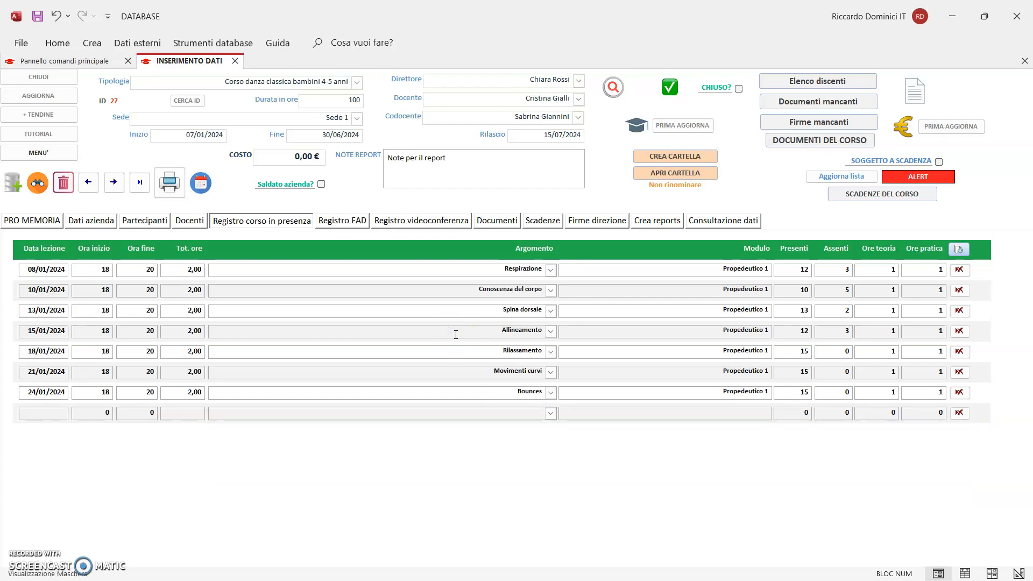
click(605, 348)
click(600, 493)
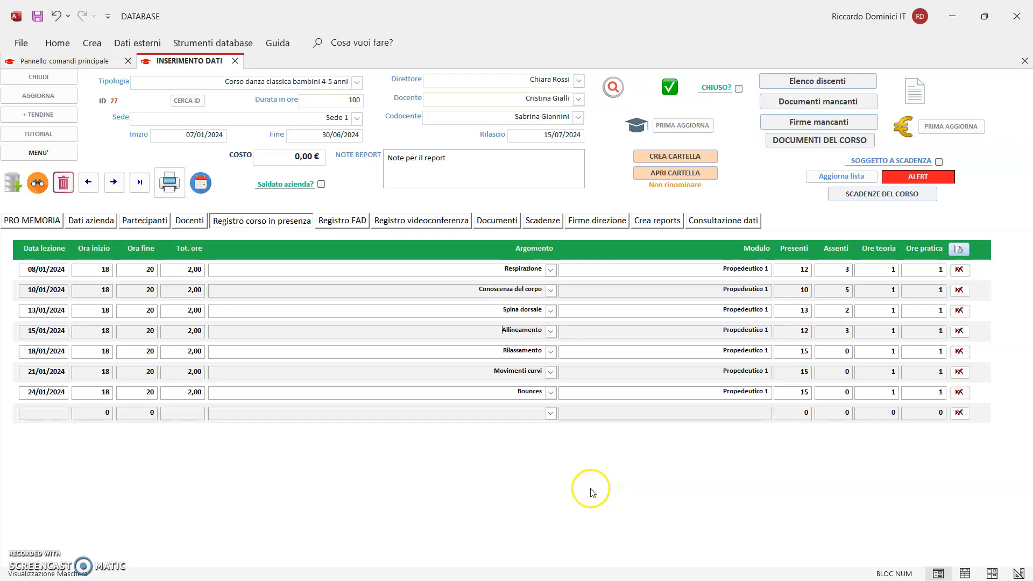